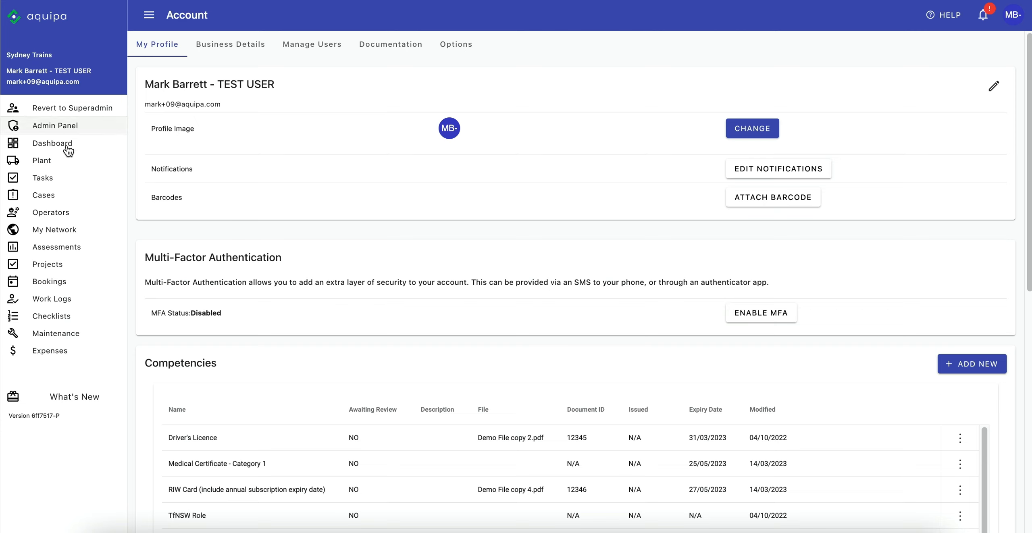
Open the Work Logs list, clear all its filters, and expand the full set of filter options
left_click(41, 301)
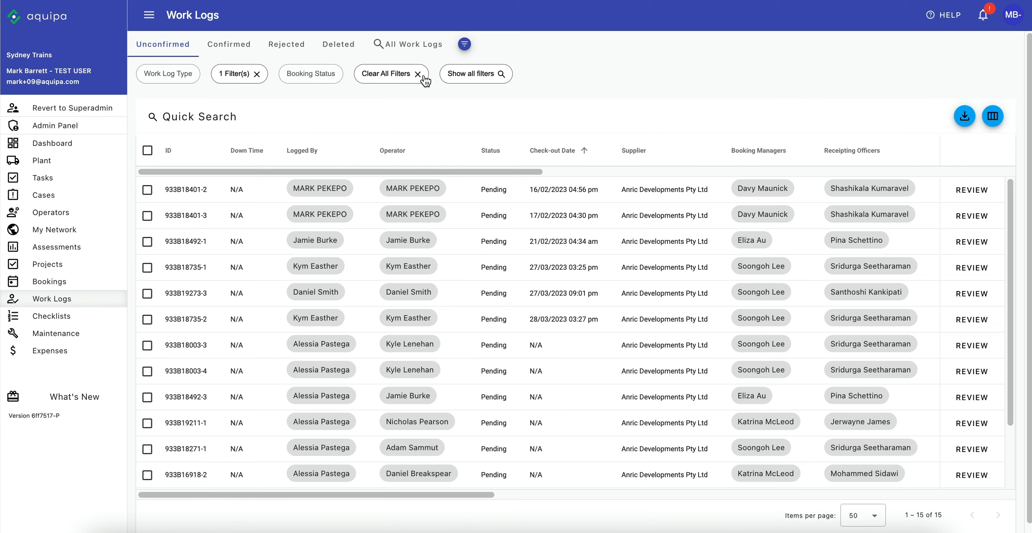
left_click(387, 76)
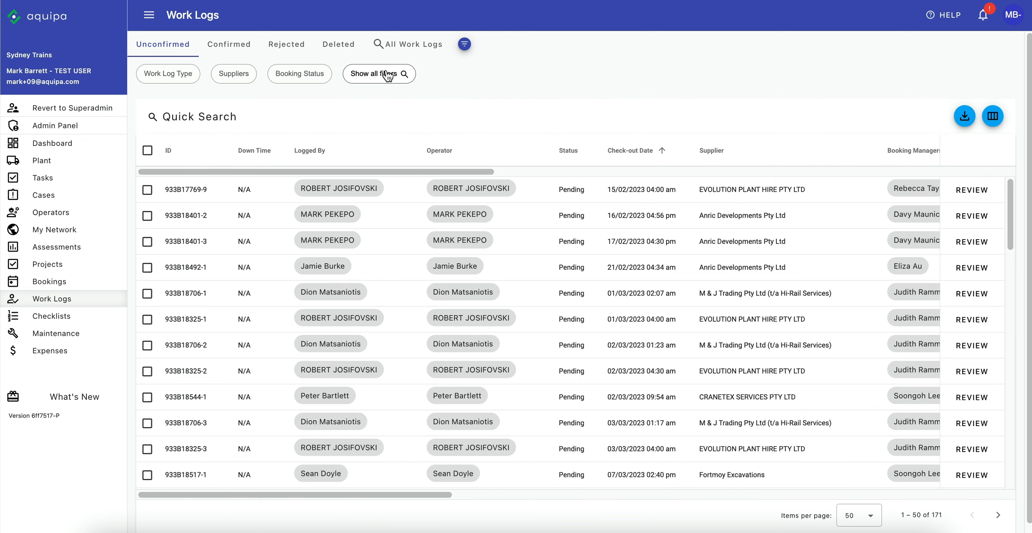
left_click(378, 73)
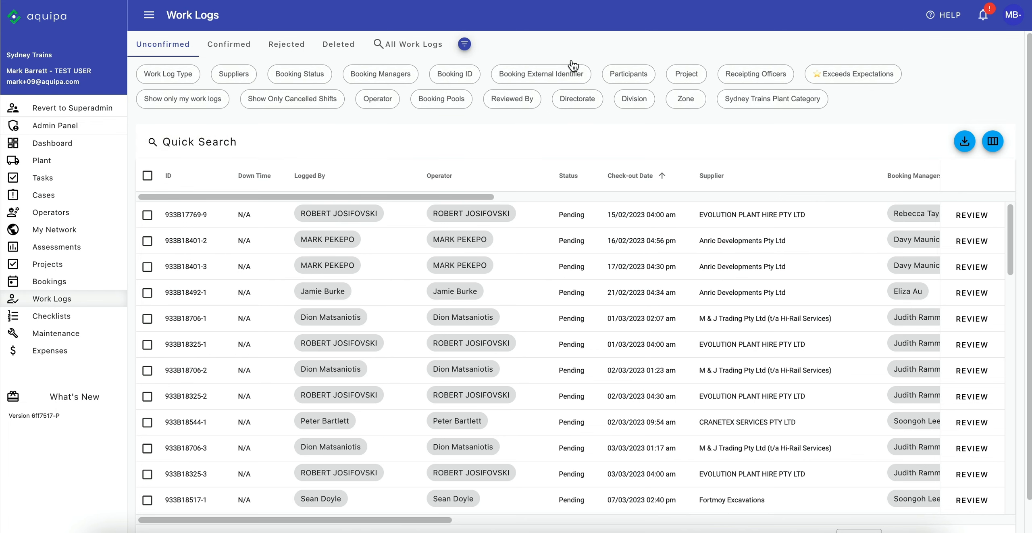
Examine the choices offered by the Booking ID filter without applying any of them
left_click(455, 74)
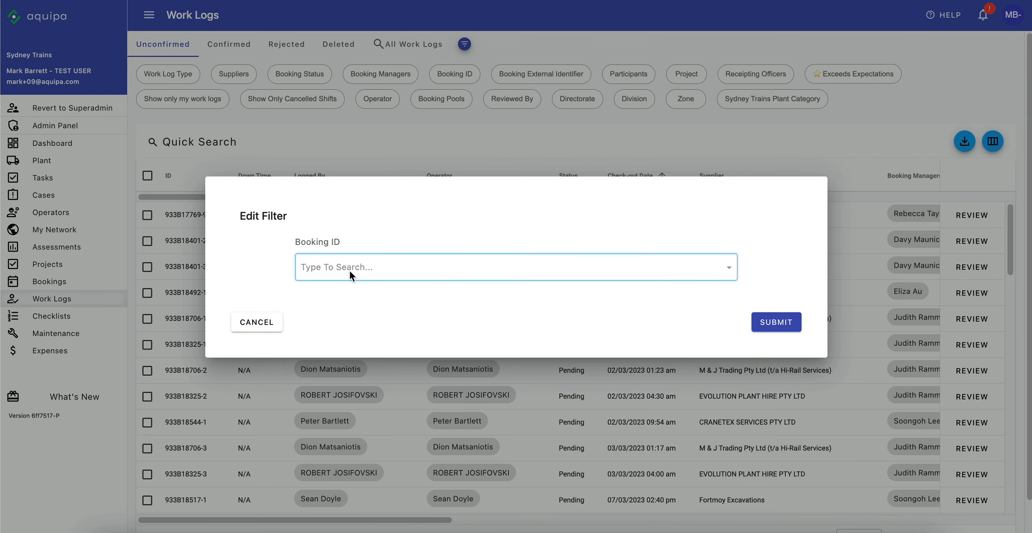
left_click(350, 271)
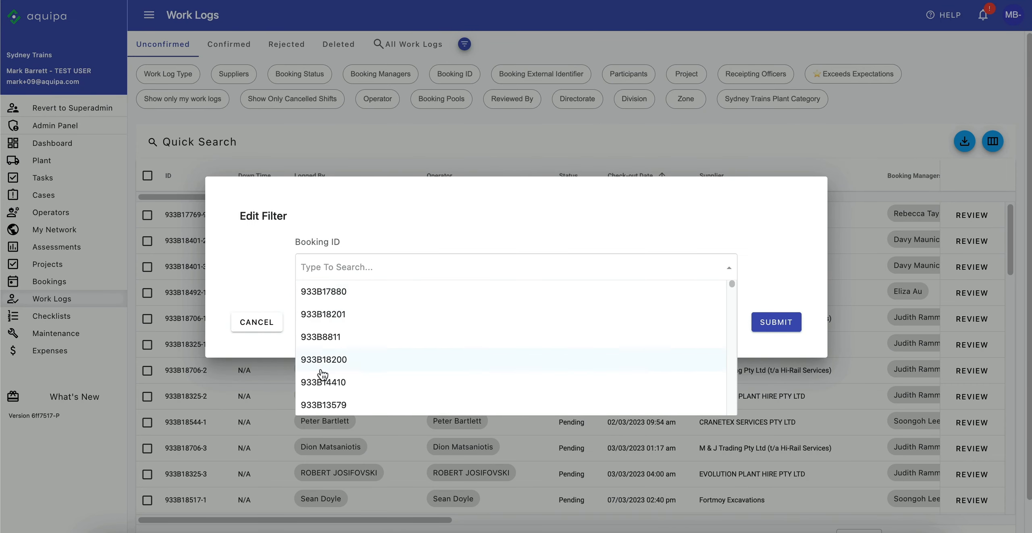
left_click(269, 263)
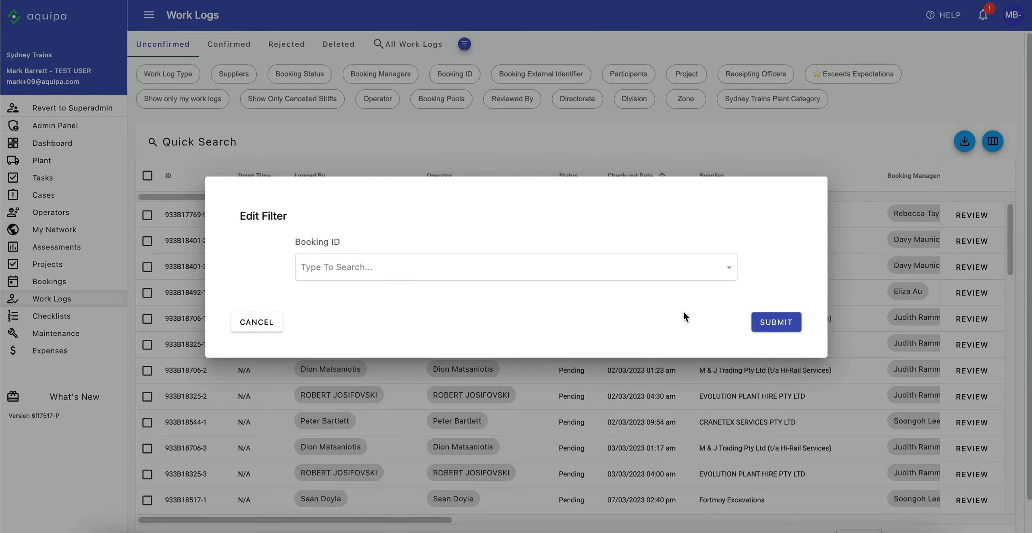
left_click(264, 329)
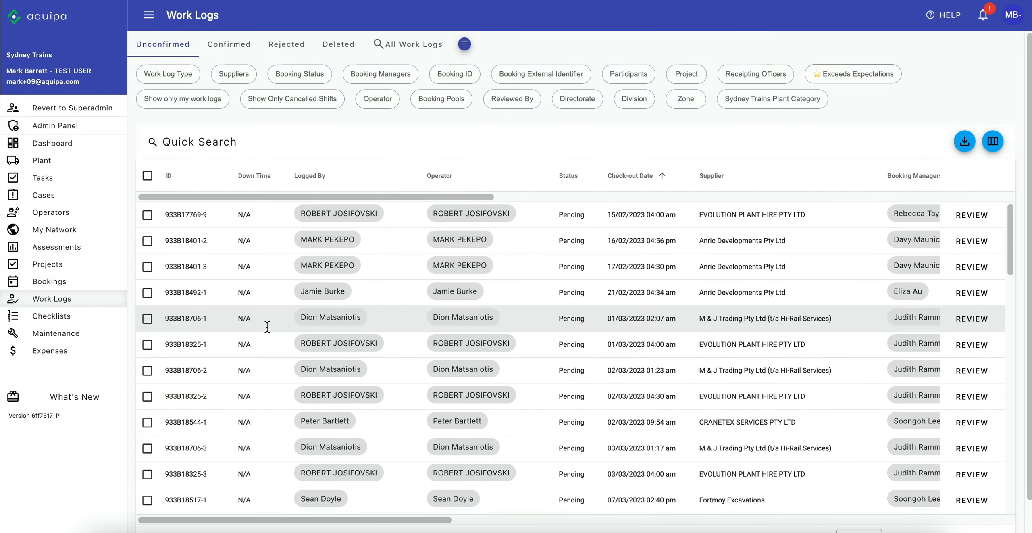
left_click(635, 74)
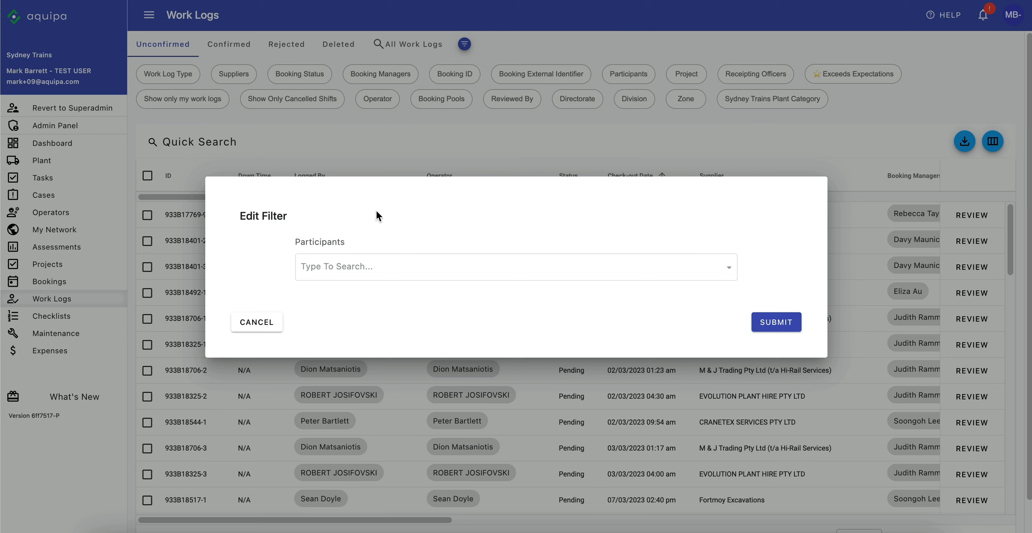
left_click(321, 267)
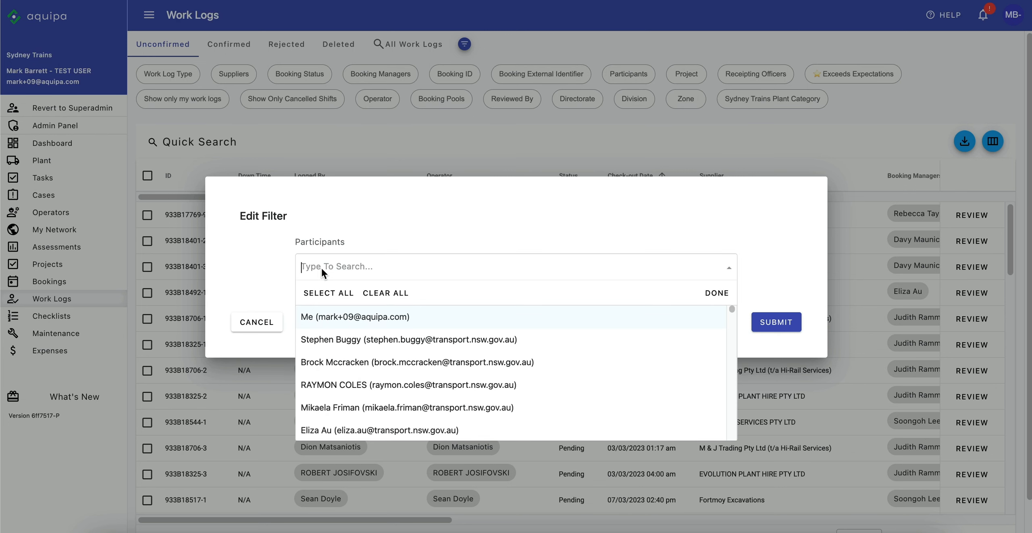
left_click(334, 319)
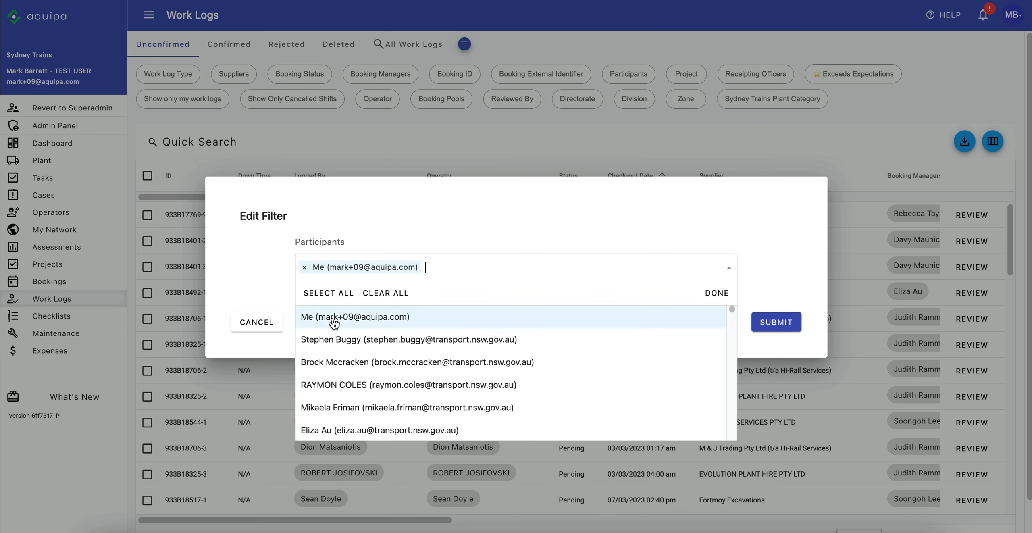
left_click(817, 255)
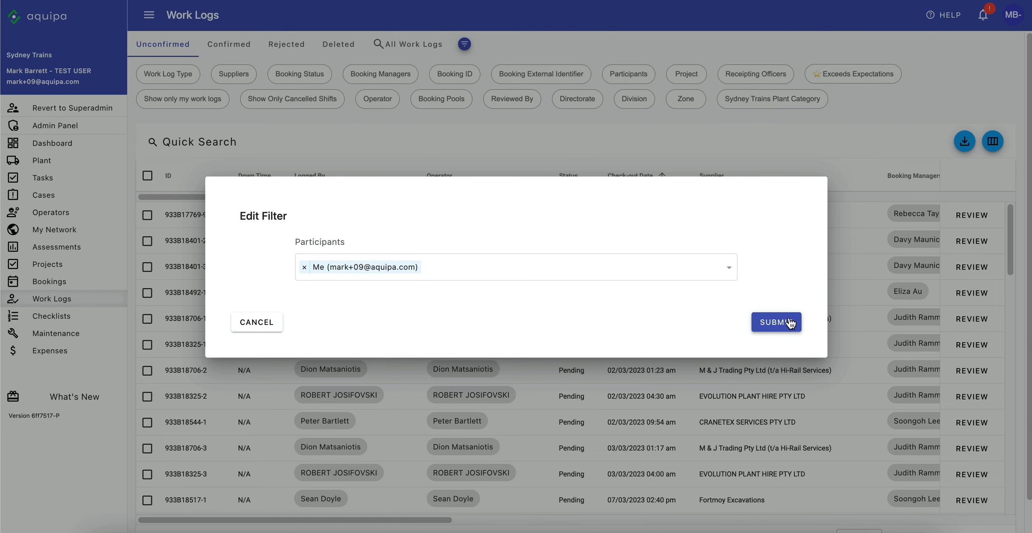
left_click(260, 322)
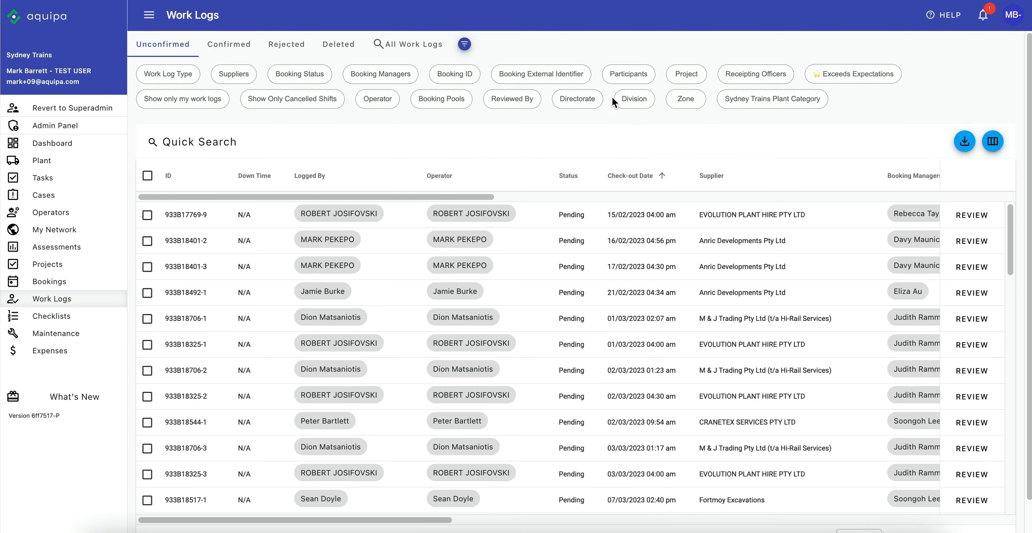
left_click(627, 75)
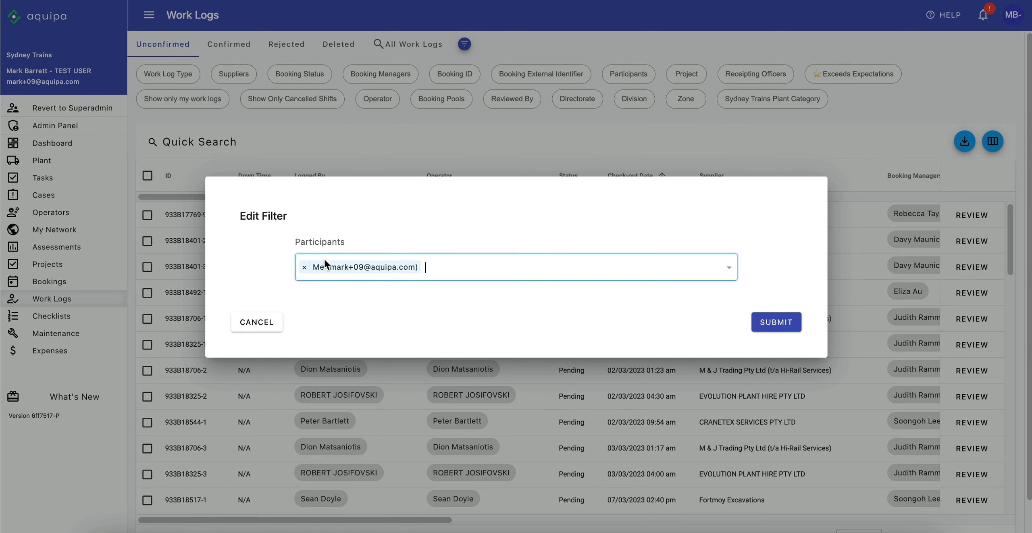
left_click(306, 268)
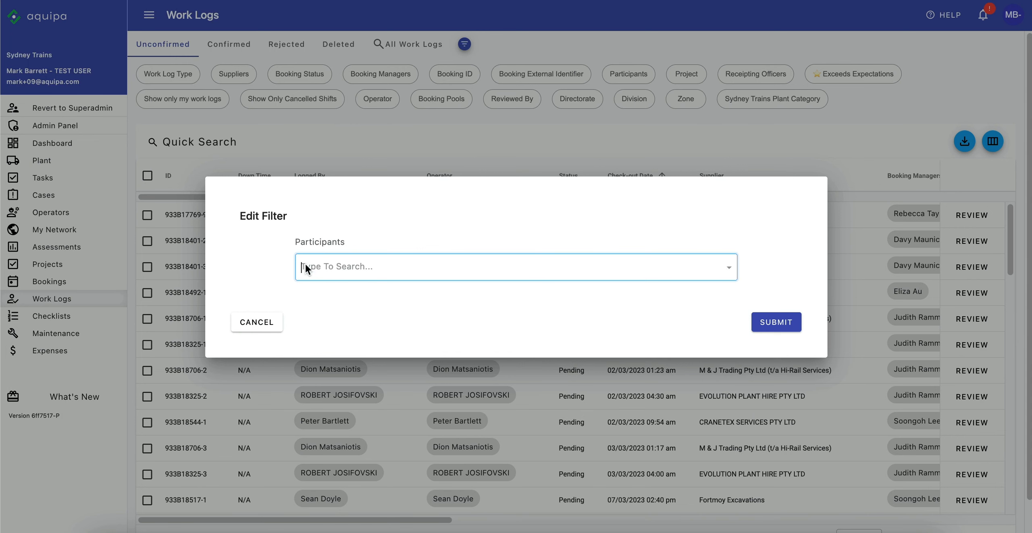
left_click(258, 325)
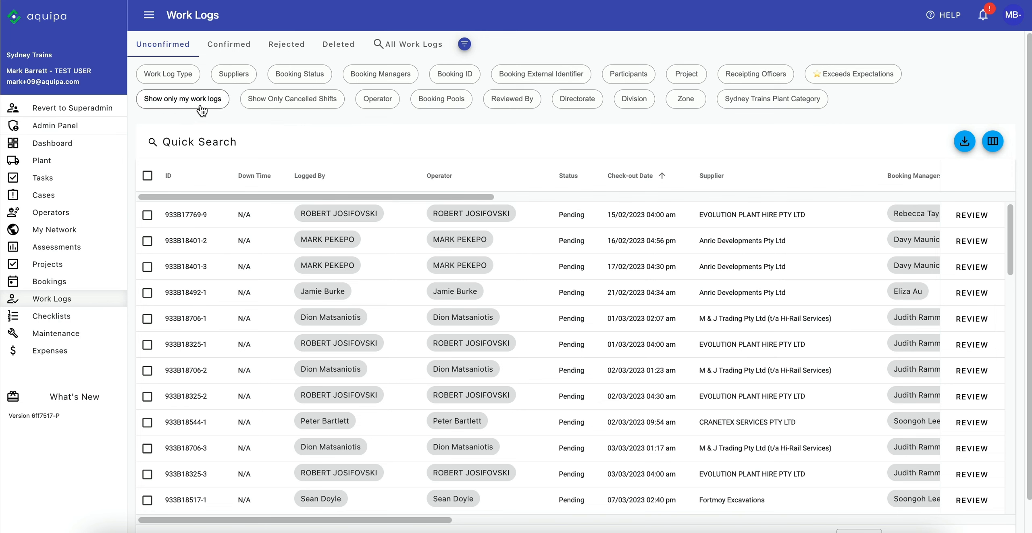
Show only my work logs and open the one checked out on 29/03/2023 at 02:21 pm
left_click(182, 102)
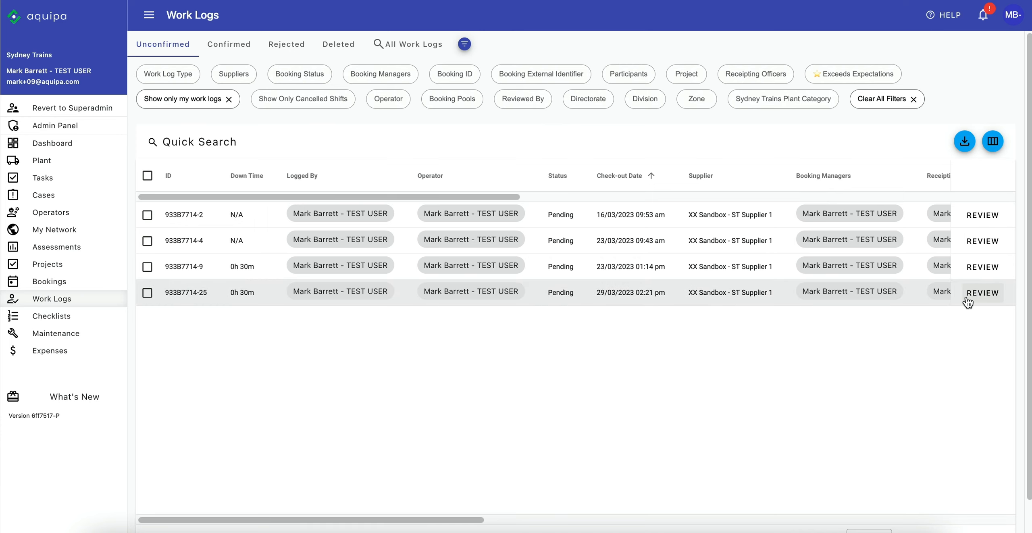
left_click(650, 293)
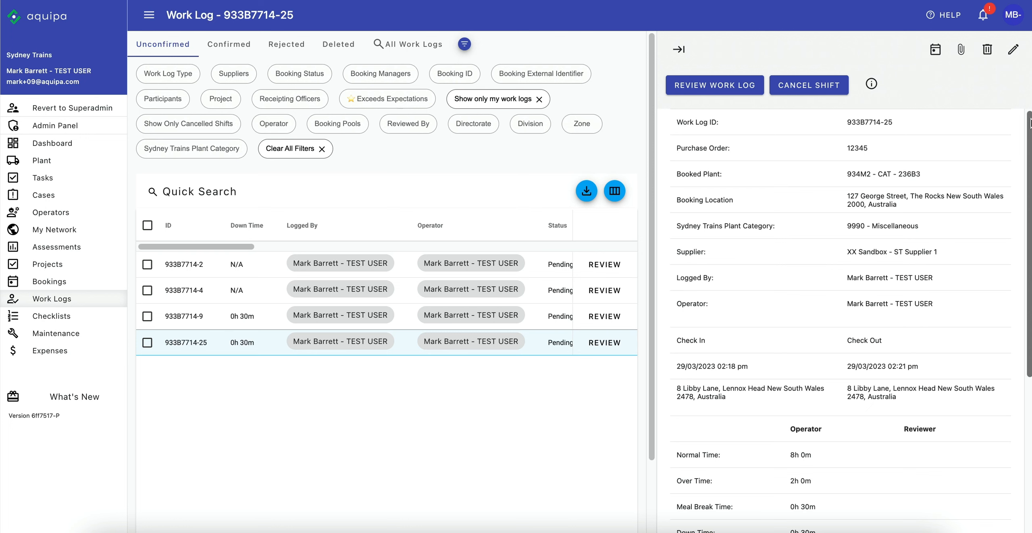
Read through the open work log's details and the shift cancellation notice, leaving the shift uncancelled
left_click_drag(1030, 124, 1017, 287)
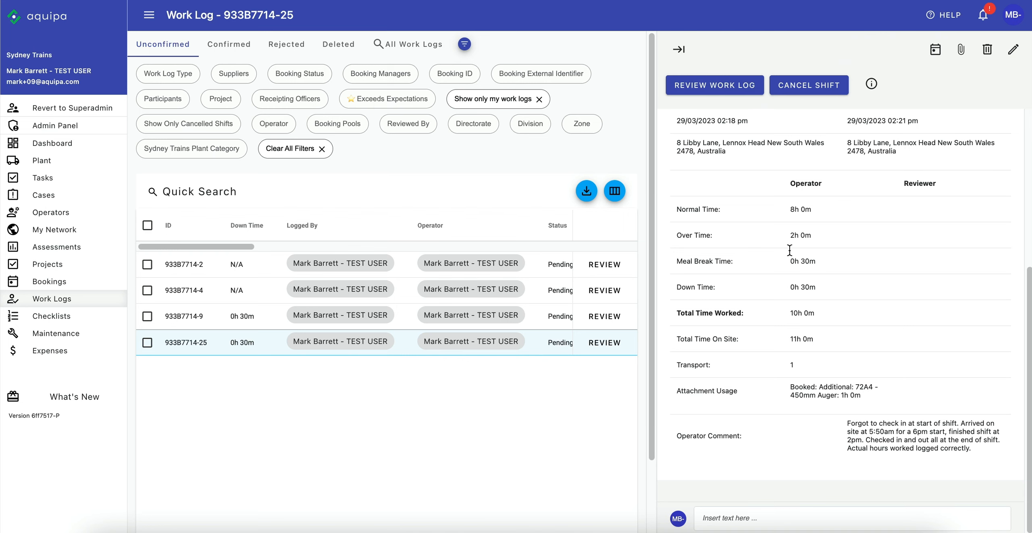
scroll(789, 250, "up", 6)
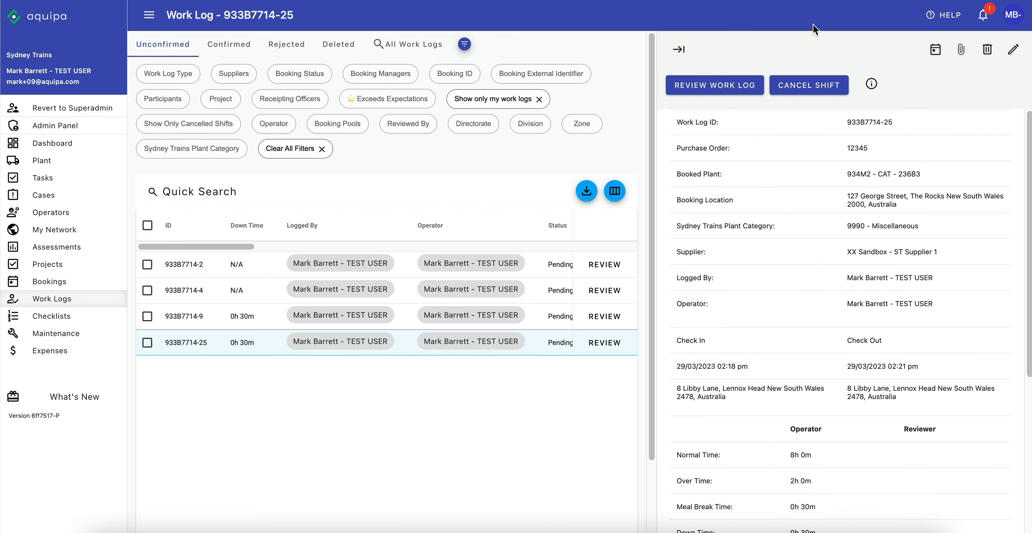
left_click(814, 87)
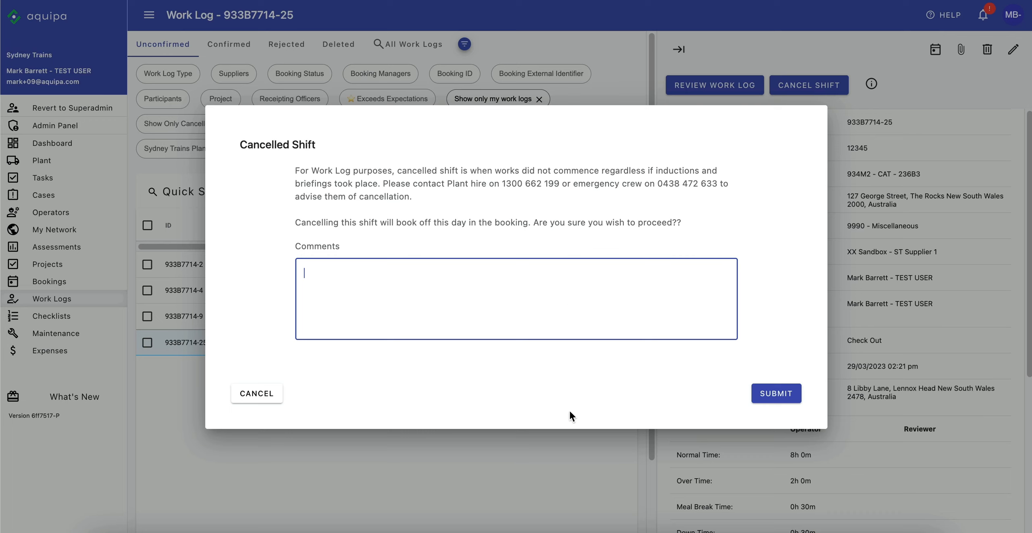
left_click(254, 393)
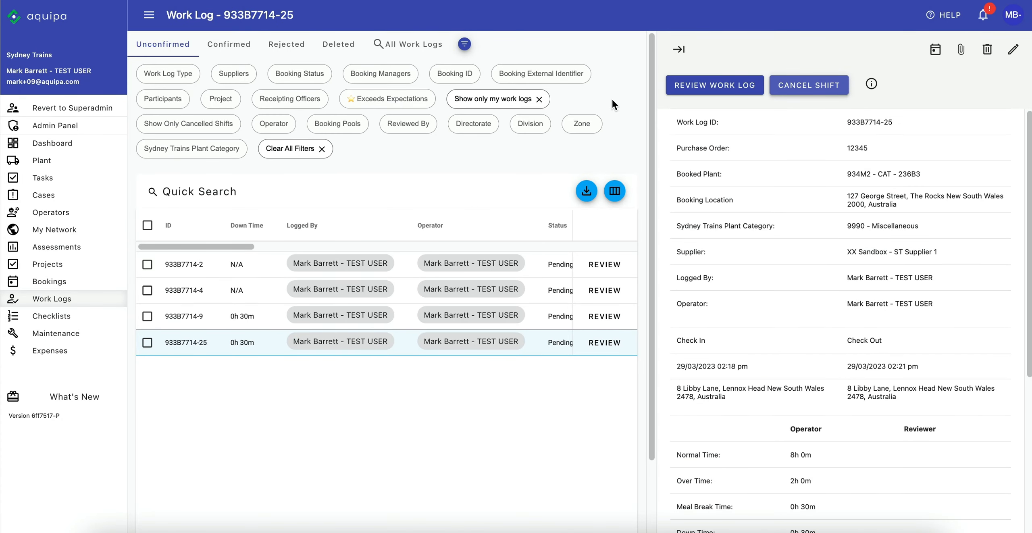
Start the review of the open work log, acknowledge its warning, and tick the authorised representative declaration
left_click(720, 88)
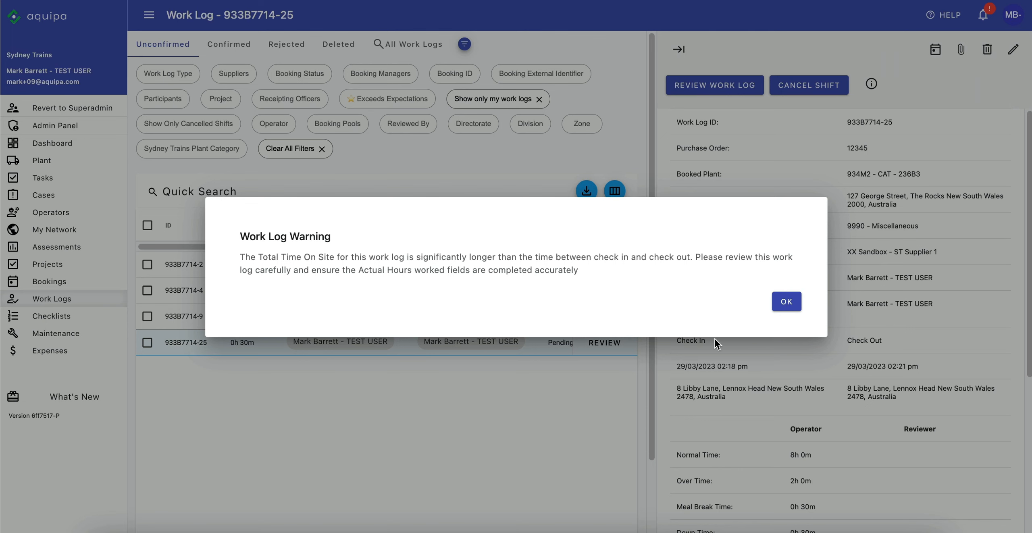
left_click(787, 301)
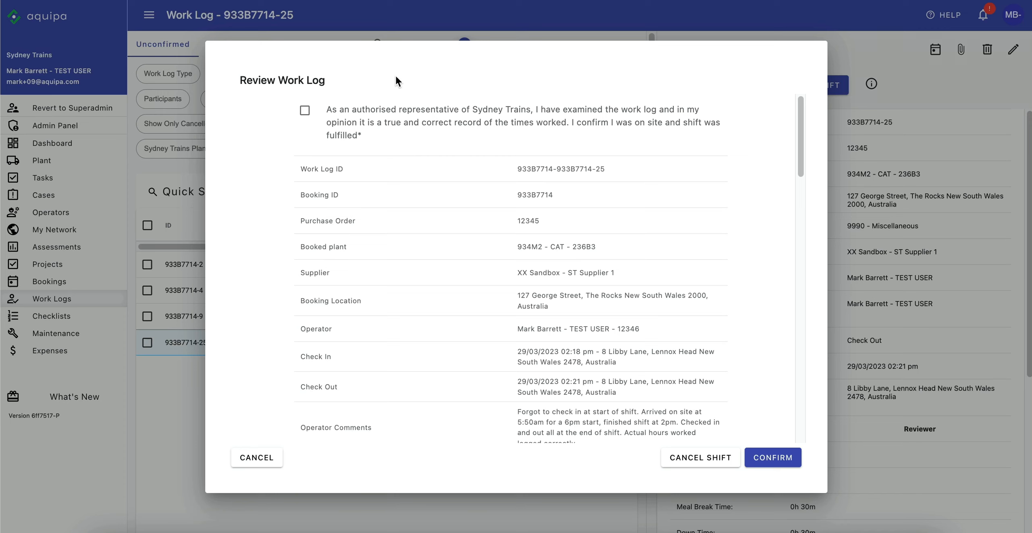
left_click(304, 112)
Read the Normal Time help and set the Normal Time hours to 7 in the review form
left_click_drag(798, 100, 788, 187)
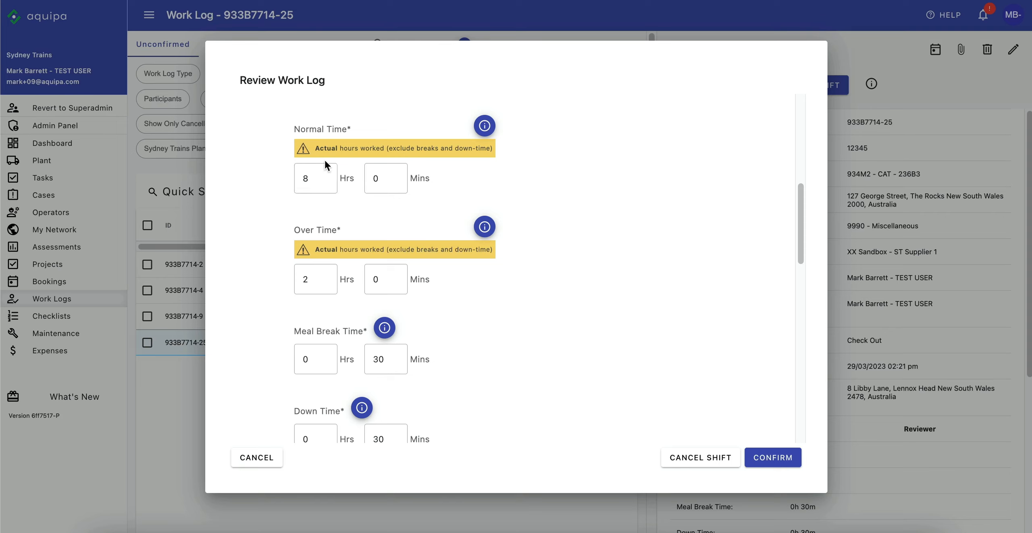
left_click(486, 127)
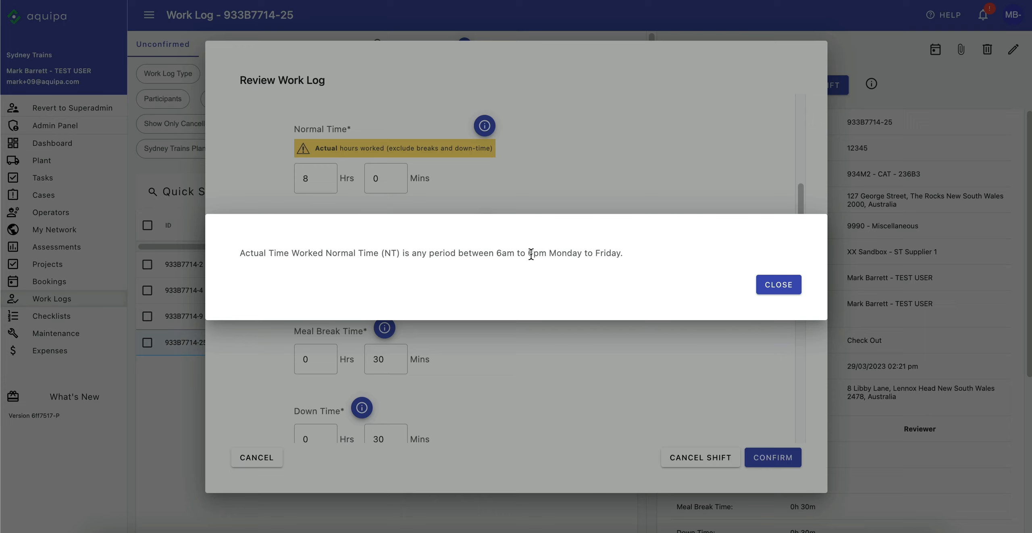
left_click(778, 288)
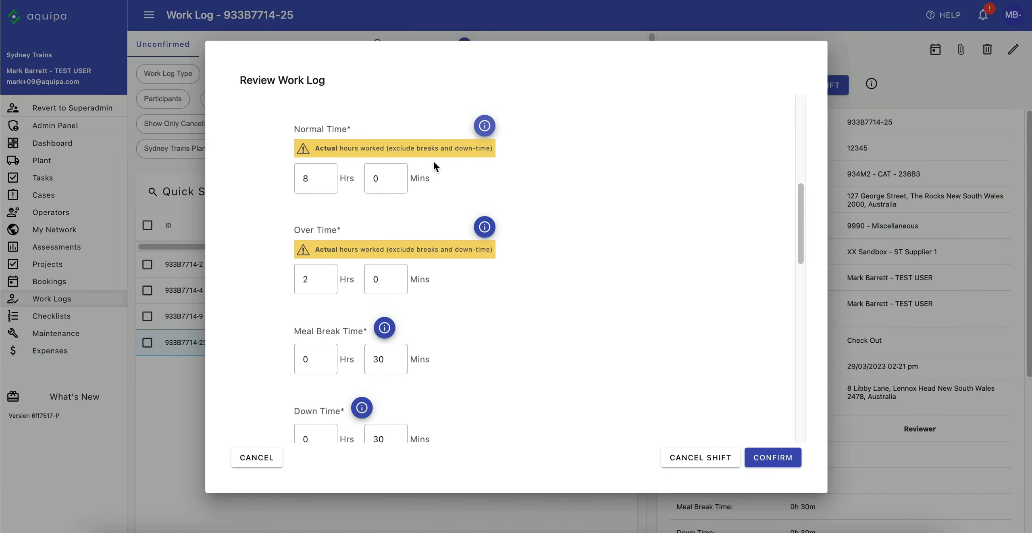
left_click(325, 178)
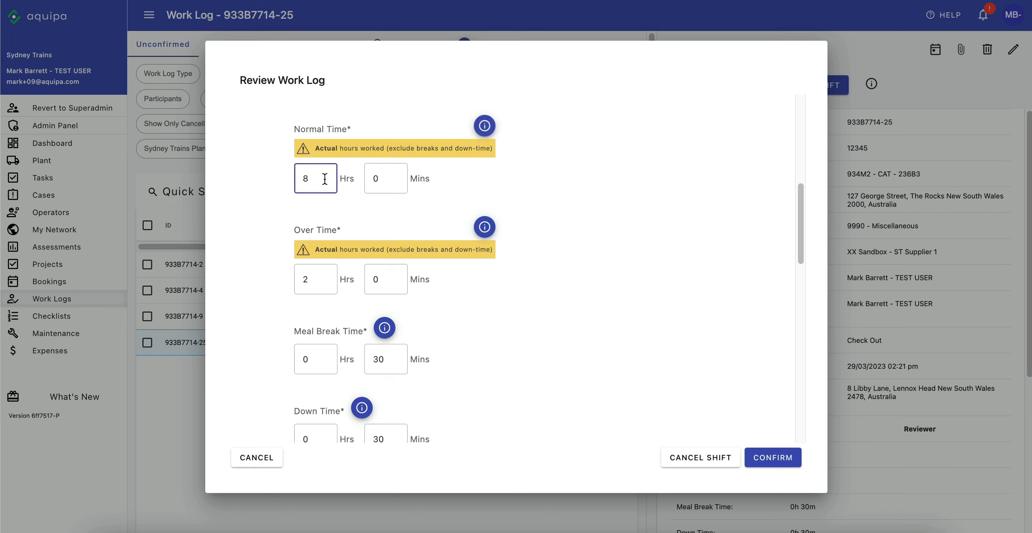
key("BackSpace")
type("7")
left_click(477, 180)
Examine the over time, meal break, down time and attachment entries in the review form, including the Down Time help
scroll(574, 209, "down", 3)
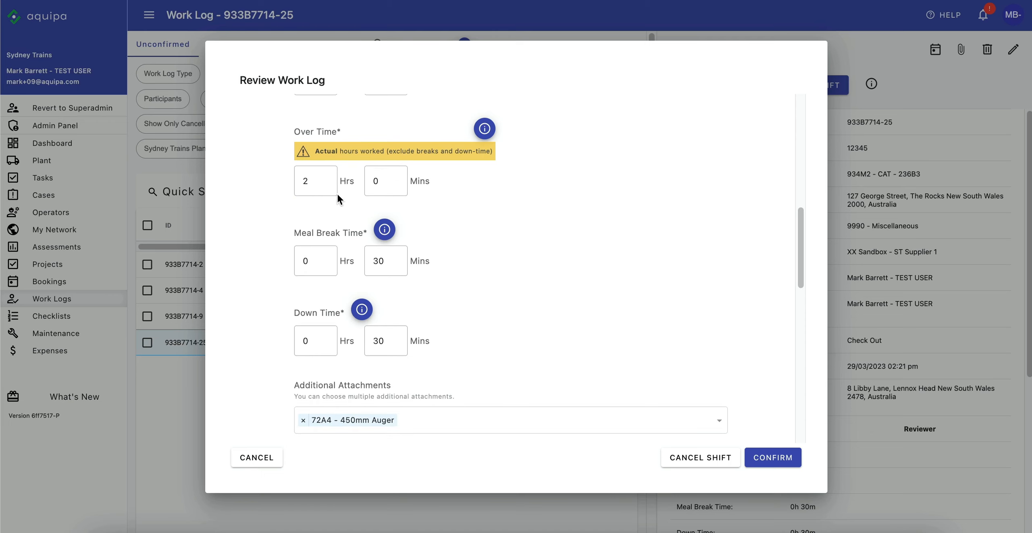
scroll(473, 227, "down", 2)
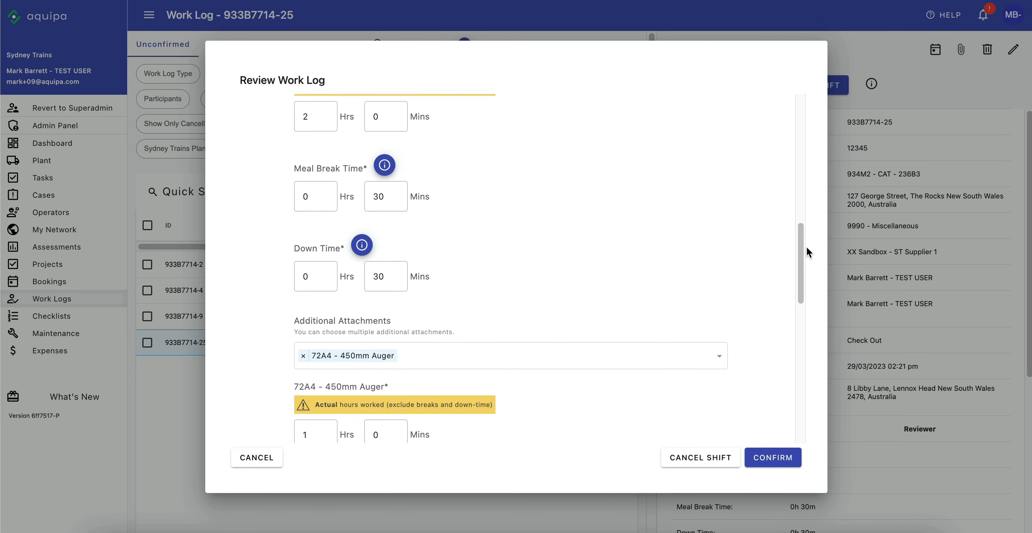
left_click_drag(800, 244, 800, 255)
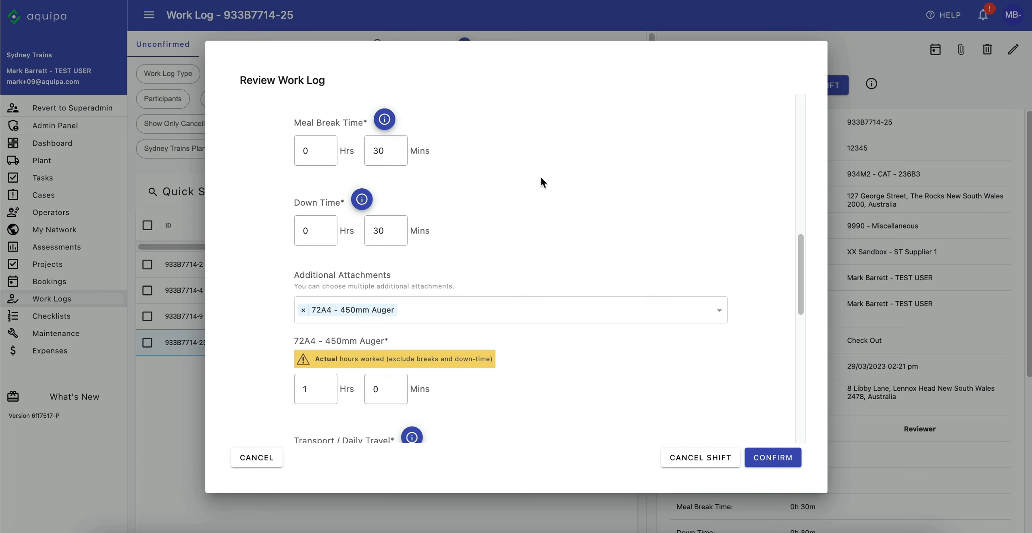
scroll(541, 178, "down", 1)
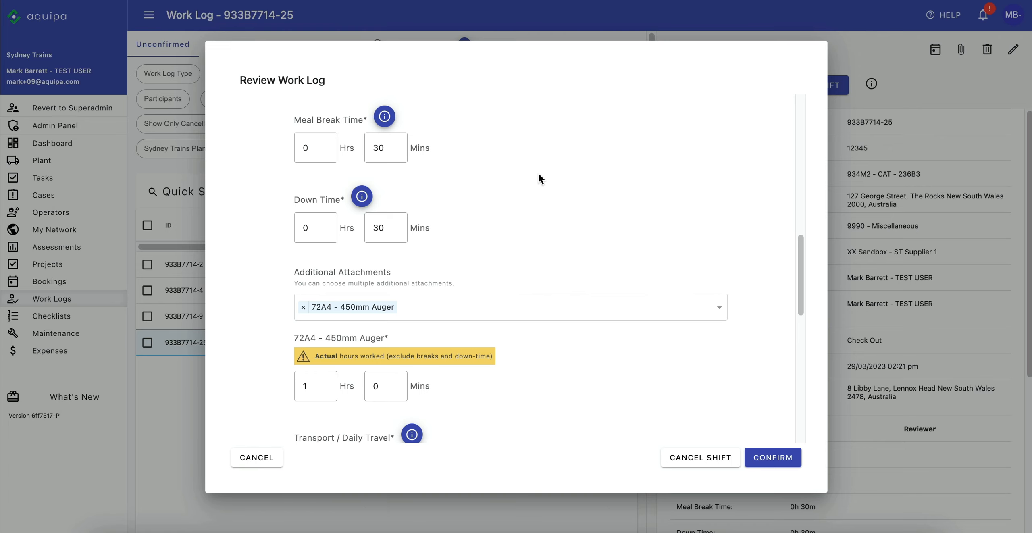
scroll(542, 179, "down", 3)
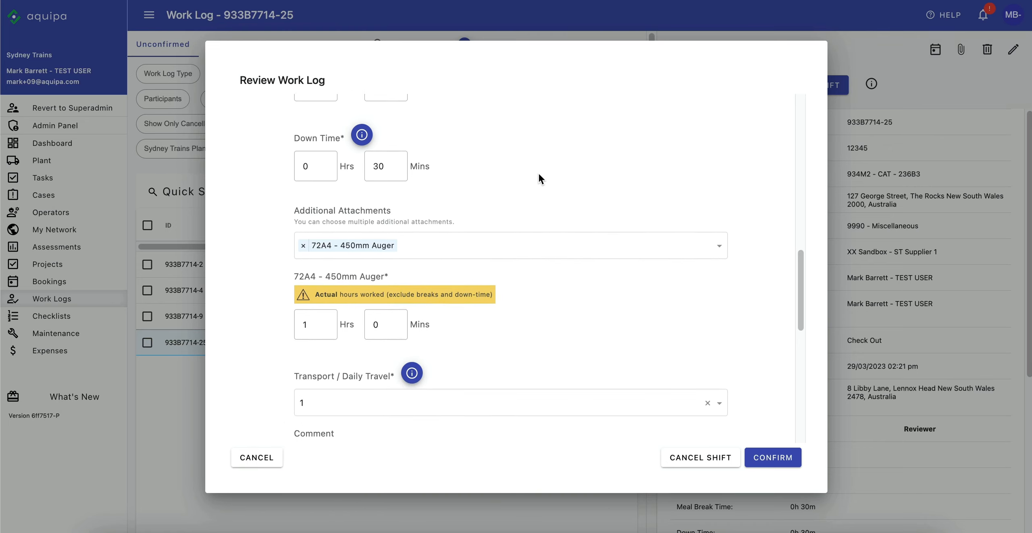
scroll(539, 173, "down", 1)
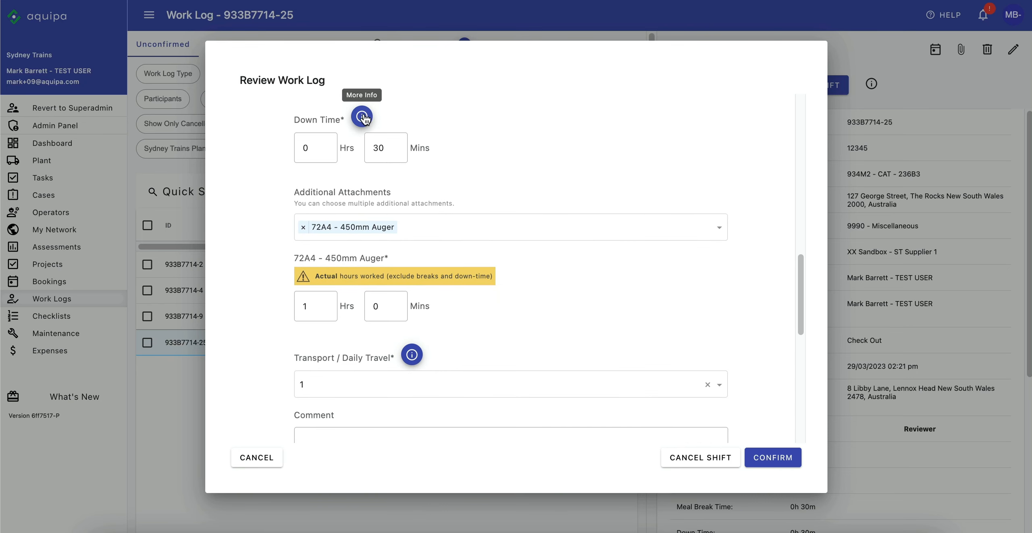
left_click(363, 118)
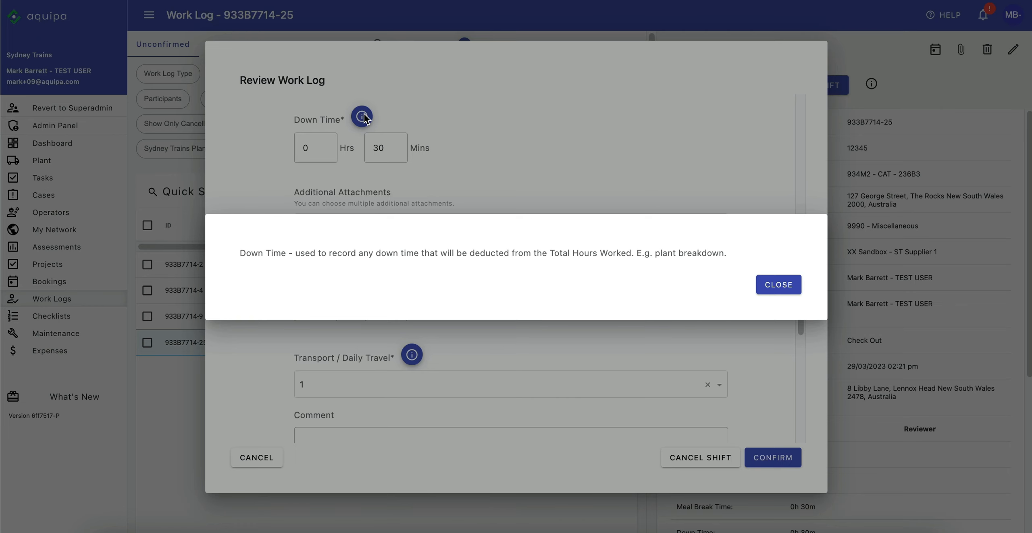
left_click(771, 285)
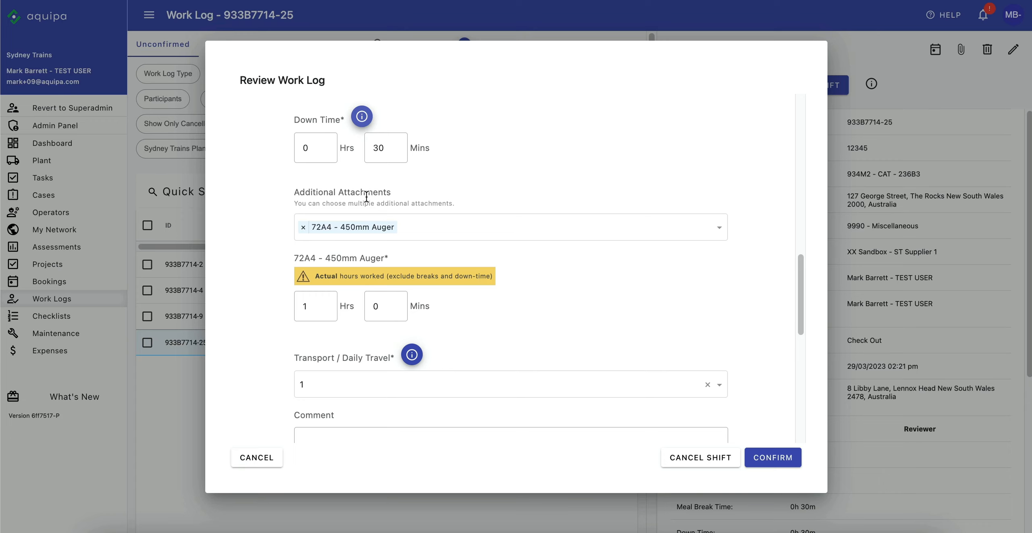
Recheck the time entries and examine the auger hours, Transport / Daily Travel and Comment fields in the review form
scroll(576, 287, "down", 1)
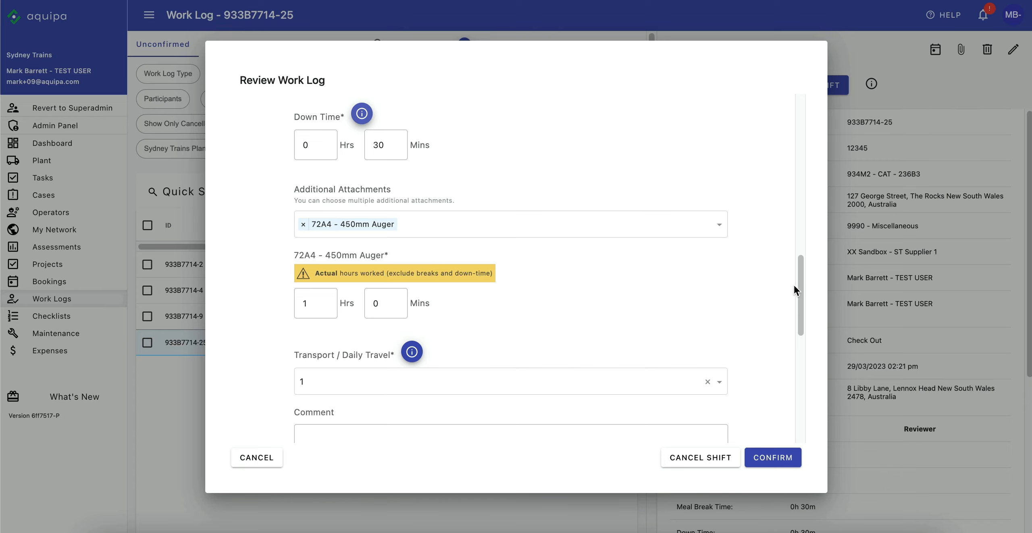
left_click_drag(801, 288, 806, 216)
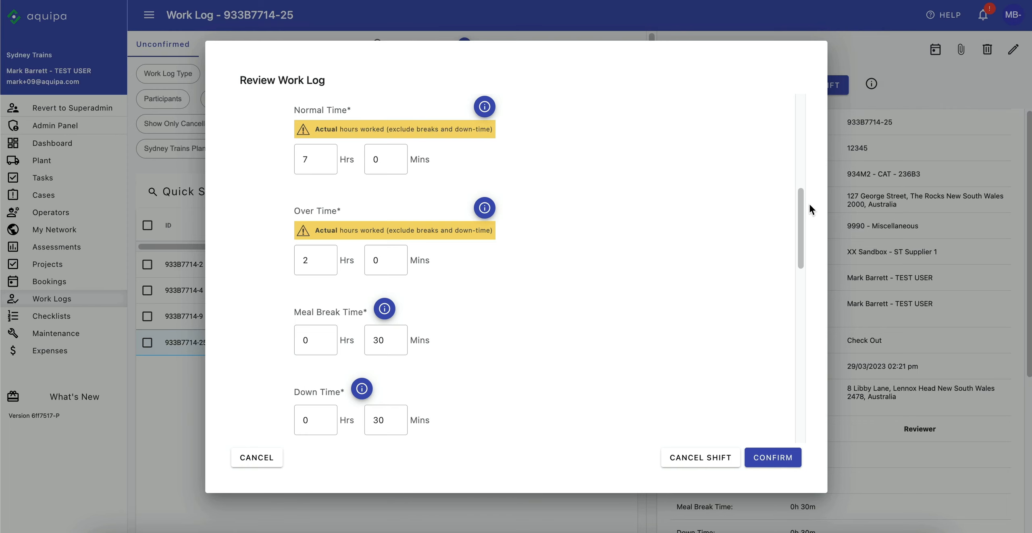
left_click_drag(801, 201, 788, 297)
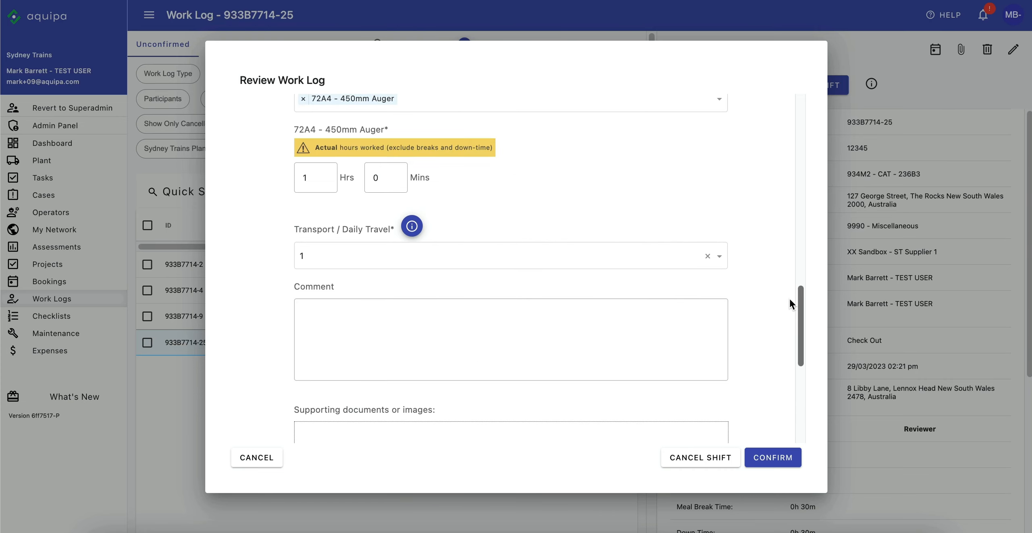
left_click(330, 308)
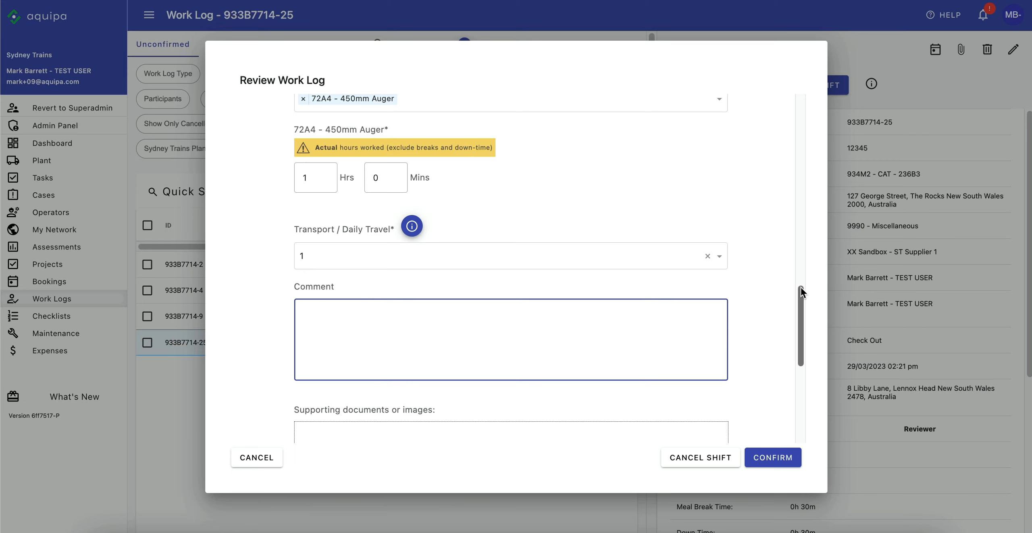
Rate the safety of the operator's work as Meets Expectations in the Supplier Feedback section
left_click_drag(801, 291, 802, 382)
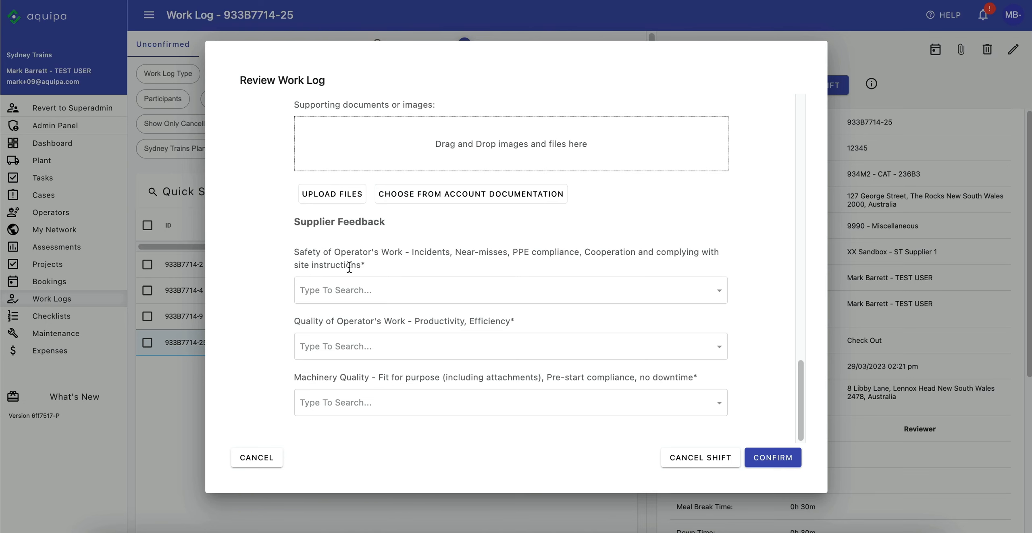
left_click(378, 291)
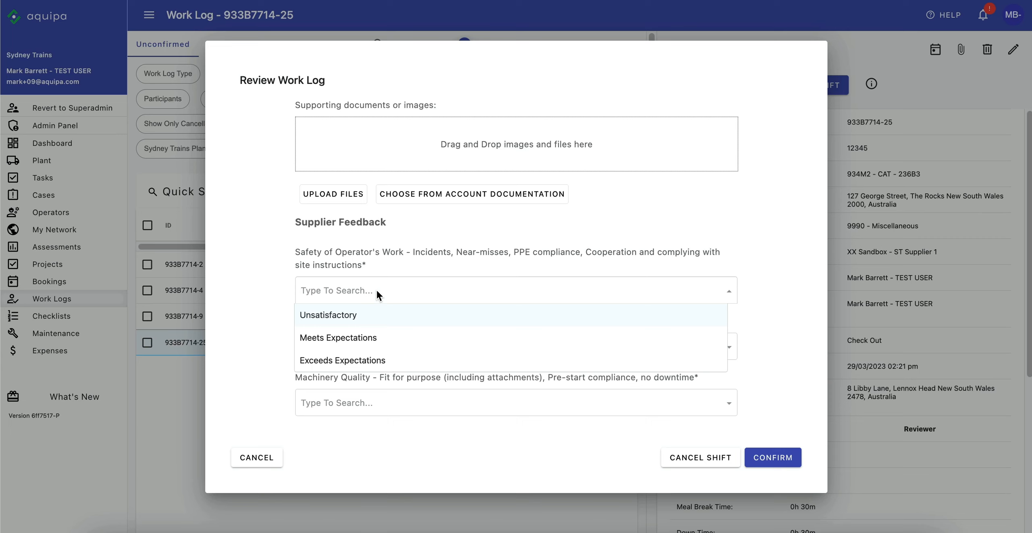
left_click(341, 338)
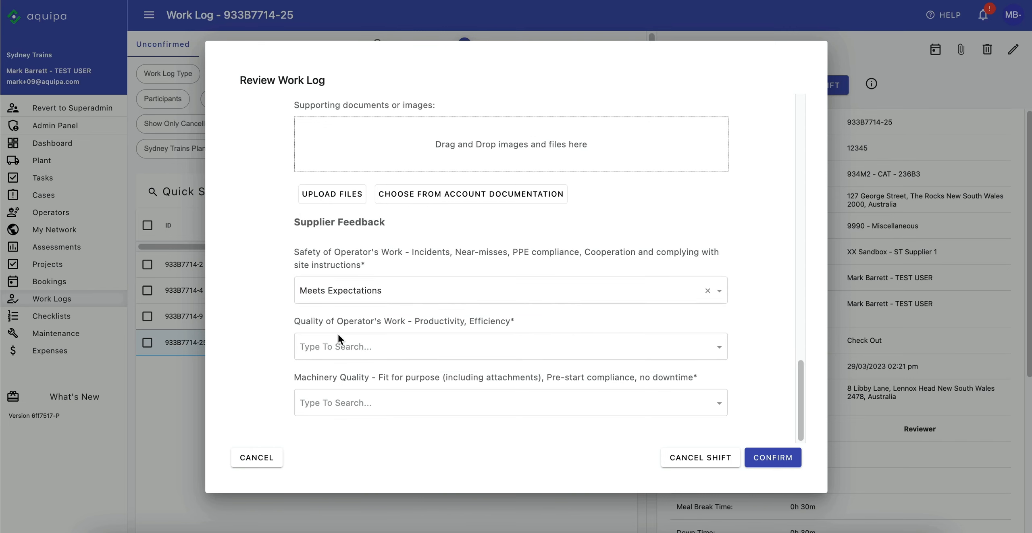
Try the Unsatisfactory rating for the safety of the operator's work and set it back to Meets Expectations
left_click(340, 289)
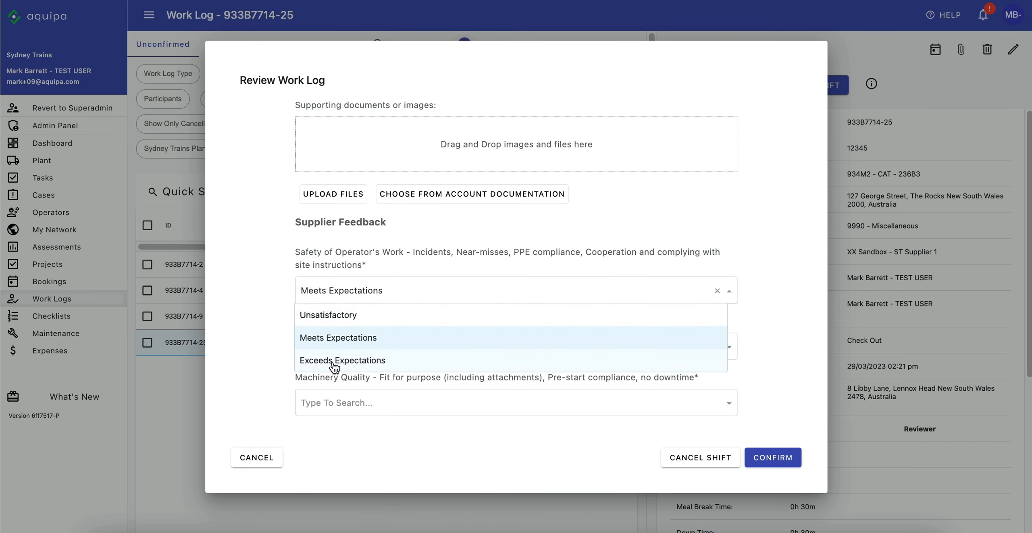
left_click(328, 316)
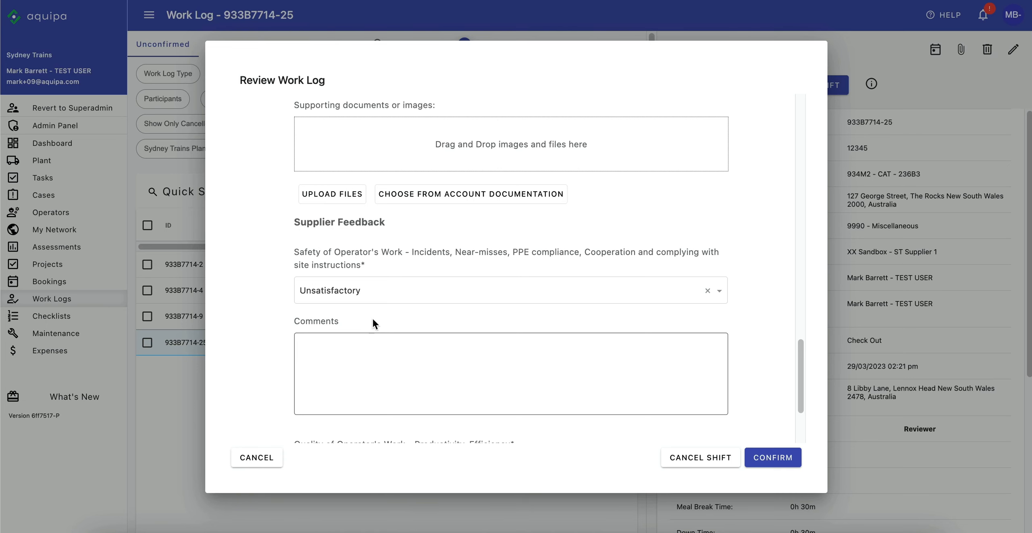
left_click(371, 300)
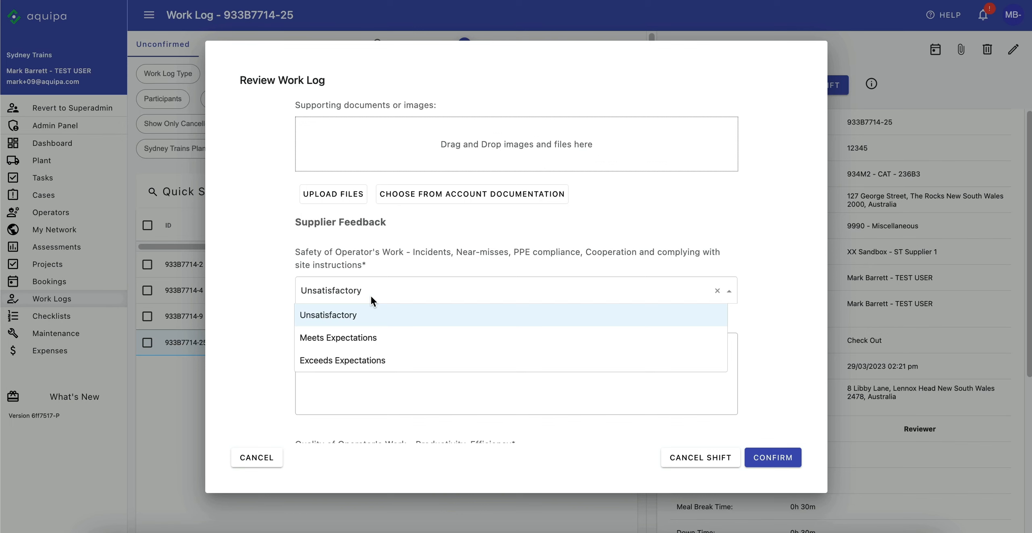
left_click(374, 339)
Rate both the quality of the operator's work and the machinery quality as Meets Expectations
left_click(627, 348)
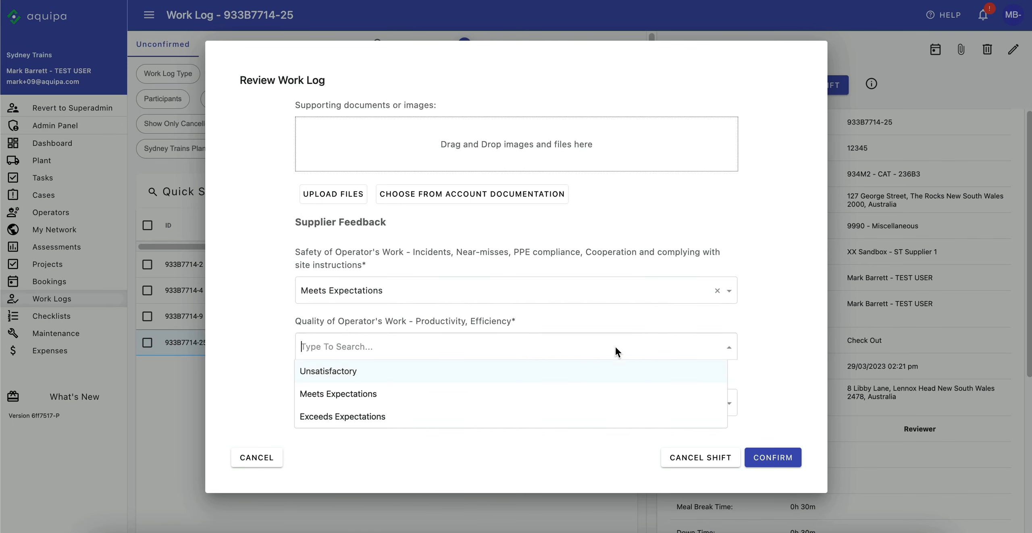
left_click(385, 393)
left_click(409, 402)
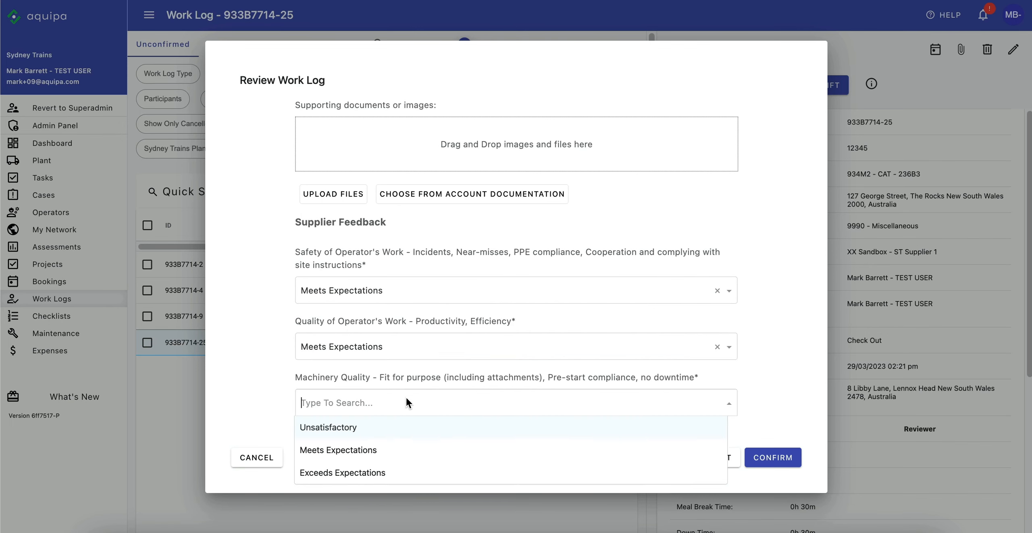
left_click(351, 450)
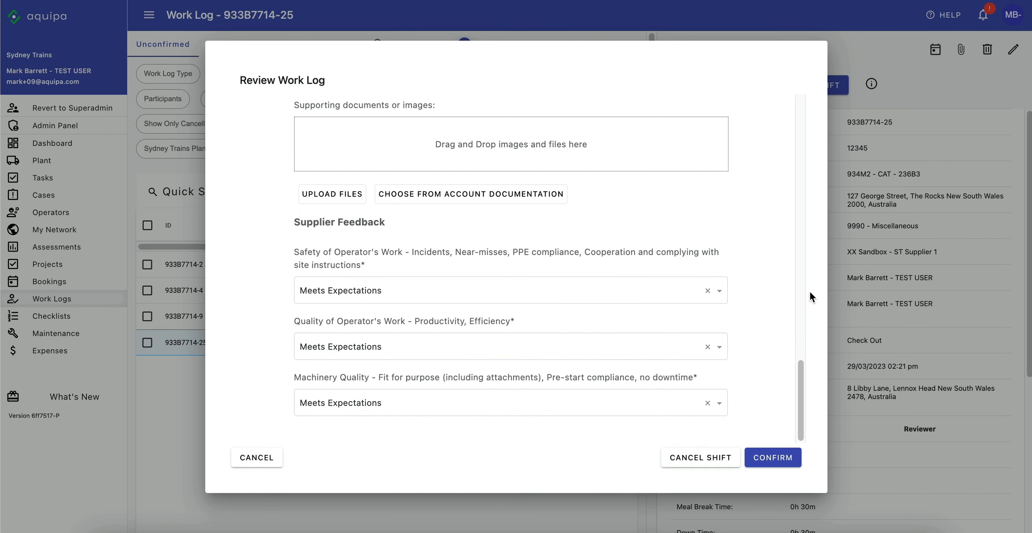
Confirm the reviewed work log and compare the operator and reviewer hours in its details
left_click(774, 457)
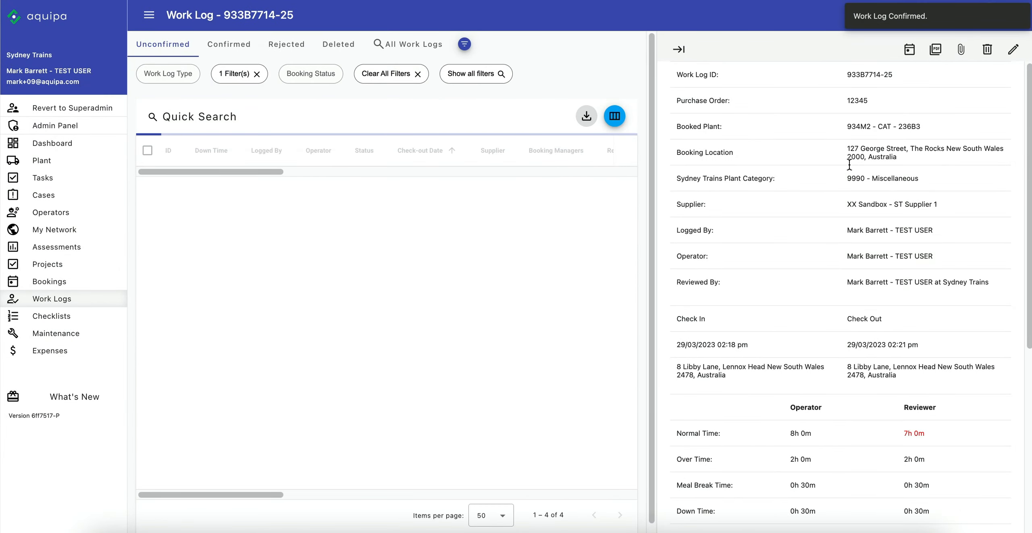
left_click_drag(1024, 135, 1025, 247)
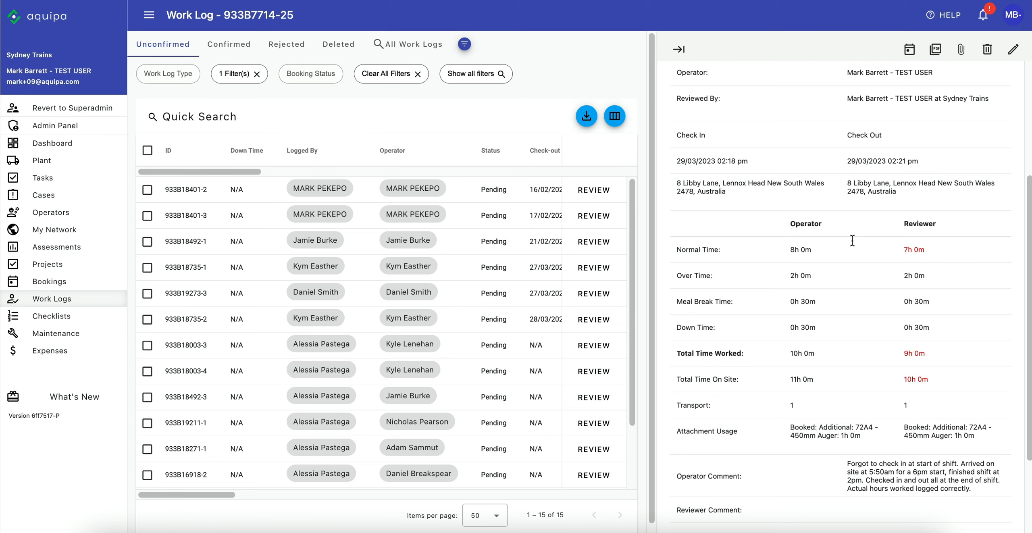
scroll(988, 87, "up", 5)
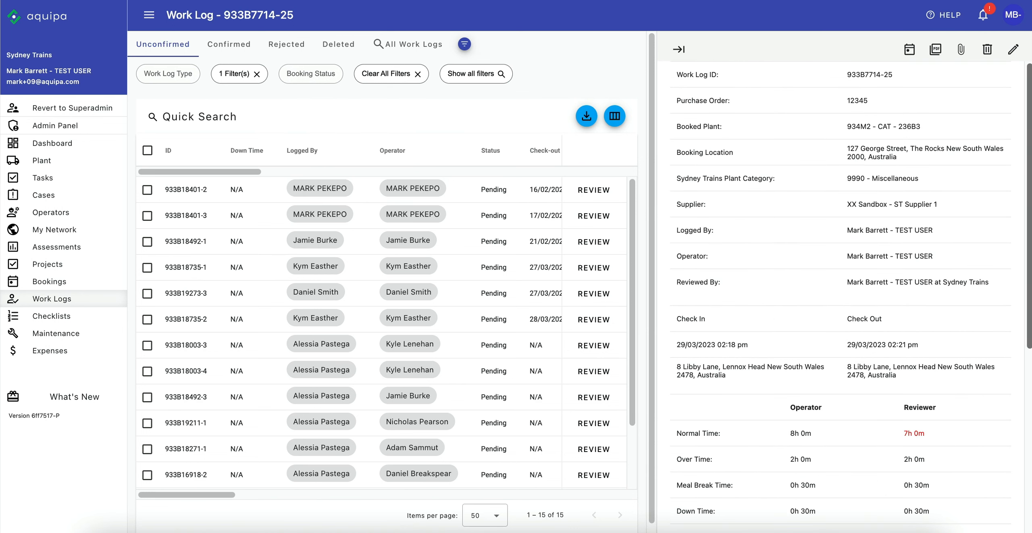